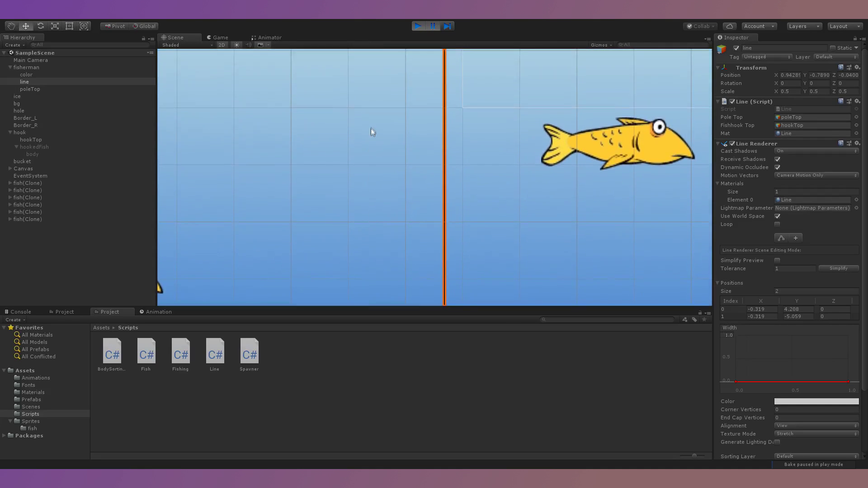
{"action": "scroll", "coordinate": [372, 135], "scroll_direction": "down", "scroll_amount": 5}
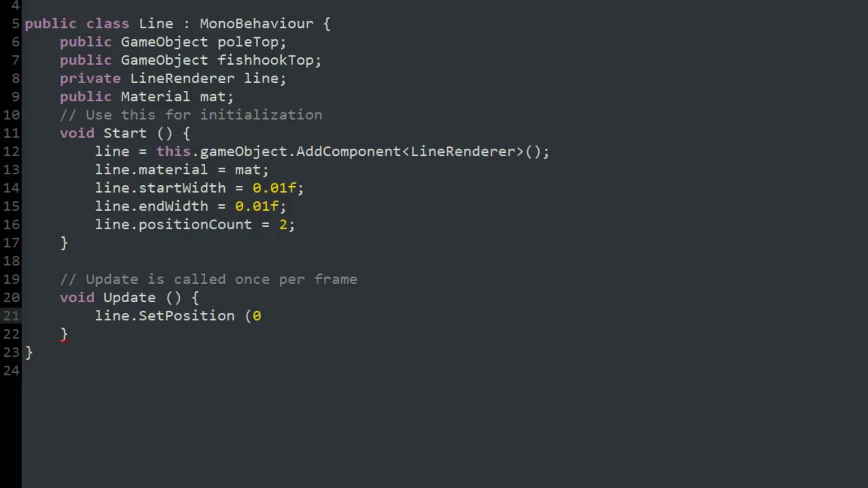
In the Line script's Update method, finish the line.SetPosition call for index 0 and begin the following statement
{"action": "type", "text": "ion);"}
{"action": "key", "text": "Return"}
{"action": "type", "text": "l"}
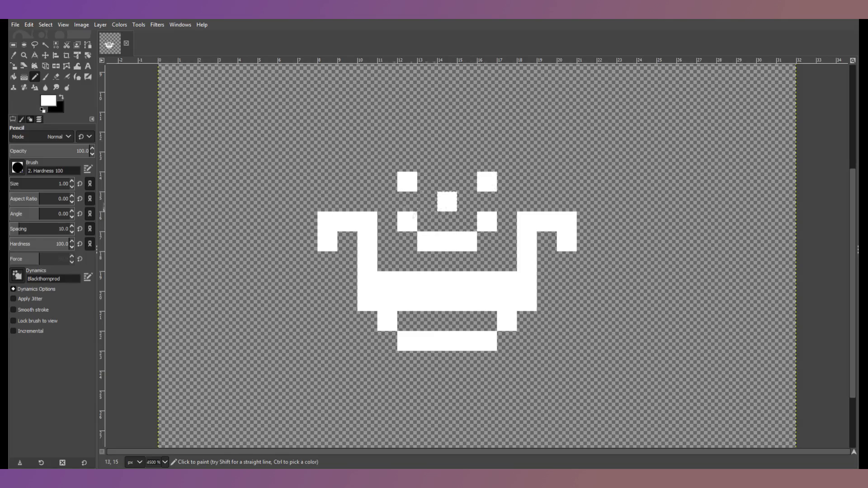
Switch to GIMP and paint a short white pixel row beside and above the character's face with the size 1 pencil
{"action": "left_click_drag", "start_coordinate": [388, 141], "coordinate": [349, 142]}
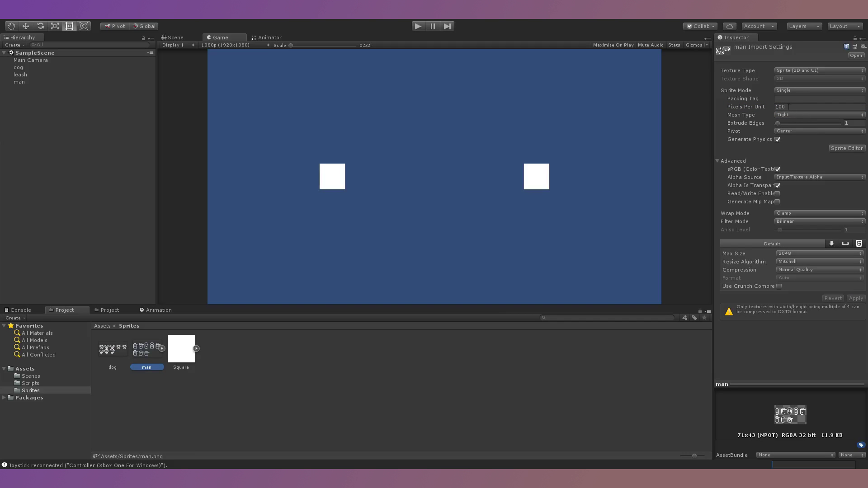
In Unity, set the man sprite's Sprite Mode to Multiple and its Pixels Per Unit to 16
{"action": "left_click", "coordinate": [786, 92]}
{"action": "left_click", "coordinate": [787, 109]}
{"action": "left_click", "coordinate": [787, 108]}
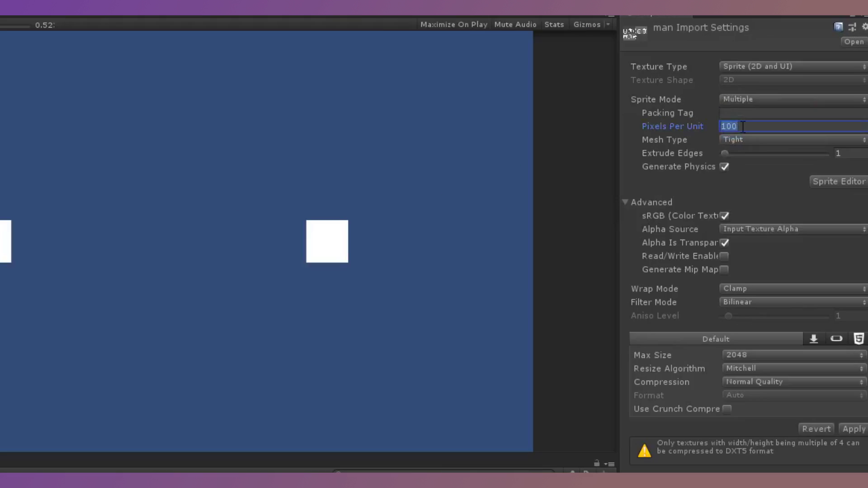
{"action": "type", "text": "1"}
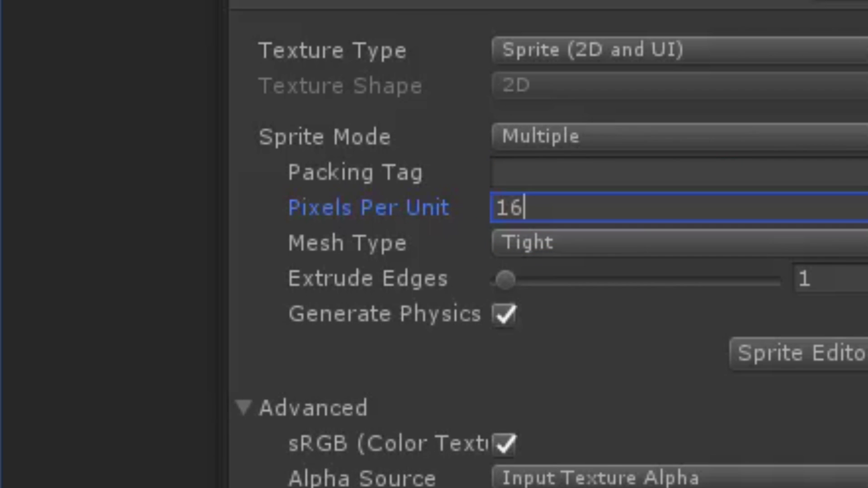
{"action": "type", "text": "6"}
Set the man sprite's Filter Mode to Point (no filter) and change its compression option
{"action": "left_click", "coordinate": [841, 261]}
{"action": "left_click", "coordinate": [702, 298]}
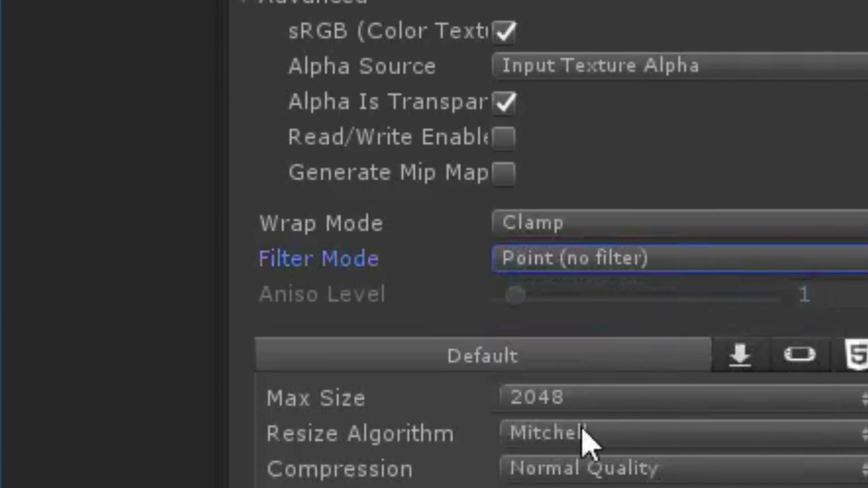
{"action": "left_click", "coordinate": [559, 470]}
{"action": "left_click", "coordinate": [599, 249]}
{"action": "left_click", "coordinate": [843, 287]}
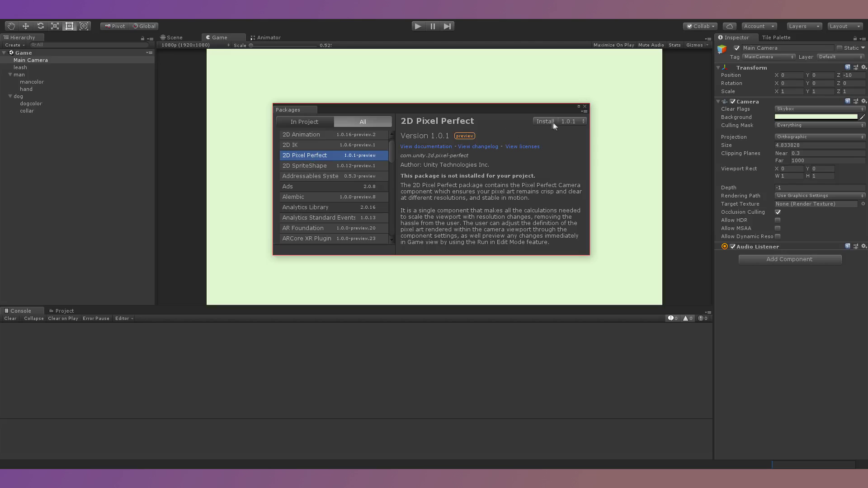
Install the 2D Pixel Perfect 1.0.1 package and add a Pixel Perfect Camera component to the Main Camera
{"action": "left_click", "coordinate": [552, 122]}
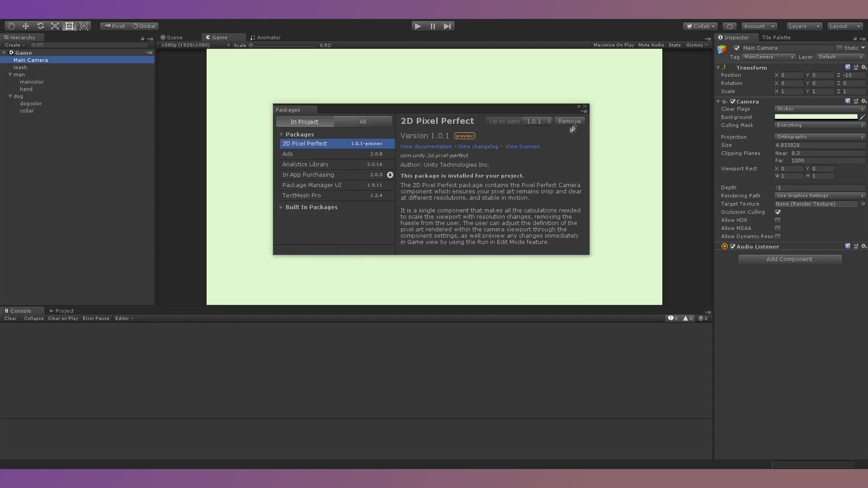
{"action": "left_click", "coordinate": [761, 261]}
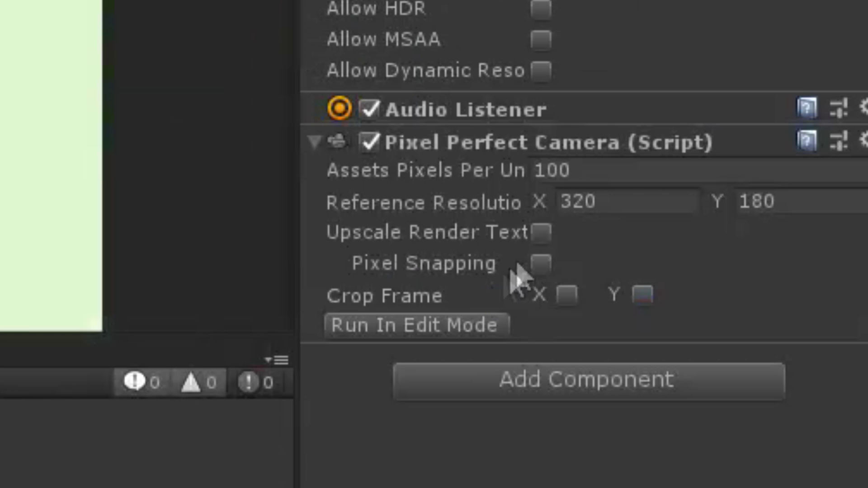
Set the Pixel Perfect Camera's assets pixels per unit to 16 and reference resolution X to 160, and start entering Y
{"action": "left_click", "coordinate": [788, 263]}
{"action": "type", "text": "16"}
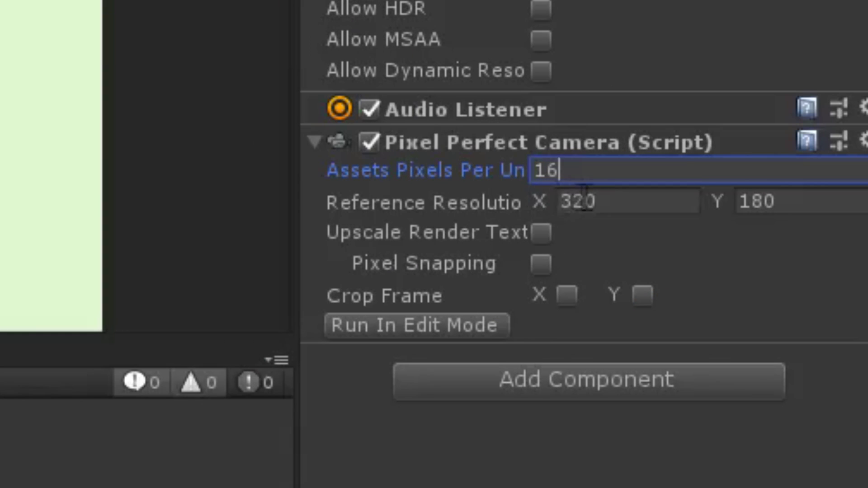
{"action": "left_click", "coordinate": [583, 201]}
{"action": "type", "text": "160"}
{"action": "left_click", "coordinate": [787, 201]}
{"action": "type", "text": "1"}
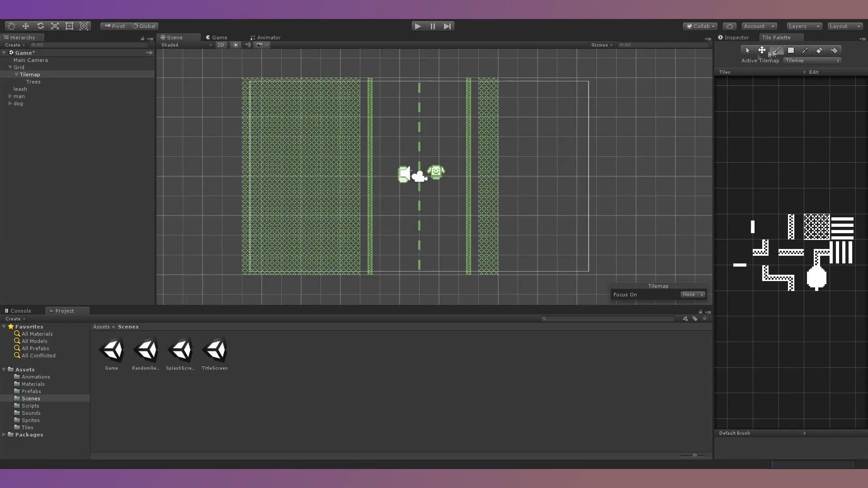
Fill the remaining area east of the road with grass tiles and paint tree columns along both sides of the road
{"action": "mouse_move", "coordinate": [509, 88]}
{"action": "left_mouse_down"}
{"action": "mouse_move", "coordinate": [515, 256]}
{"action": "mouse_move", "coordinate": [534, 247]}
{"action": "mouse_move", "coordinate": [529, 93]}
{"action": "mouse_move", "coordinate": [549, 123]}
{"action": "mouse_move", "coordinate": [552, 261]}
{"action": "mouse_move", "coordinate": [573, 92]}
{"action": "mouse_move", "coordinate": [588, 223]}
{"action": "left_mouse_up"}
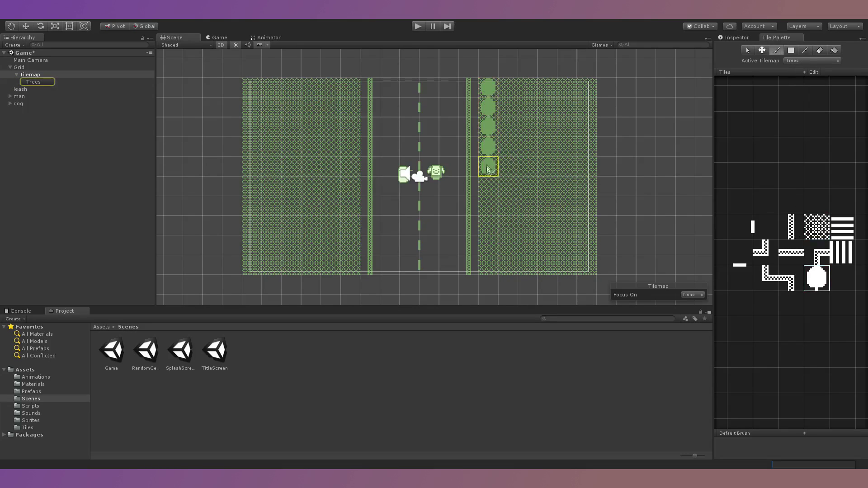
{"action": "left_click_drag", "start_coordinate": [487, 169], "coordinate": [476, 242]}
{"action": "left_click_drag", "start_coordinate": [354, 151], "coordinate": [360, 268]}
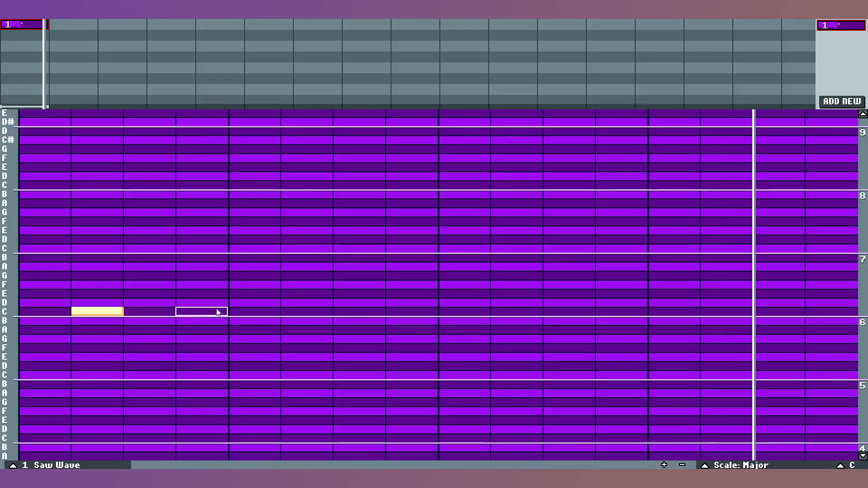
Add the notes C, D, A, B, F, G, B, D, E and E across the Saw Wave pattern, starting at the fourth column
{"action": "left_click", "coordinate": [219, 311]}
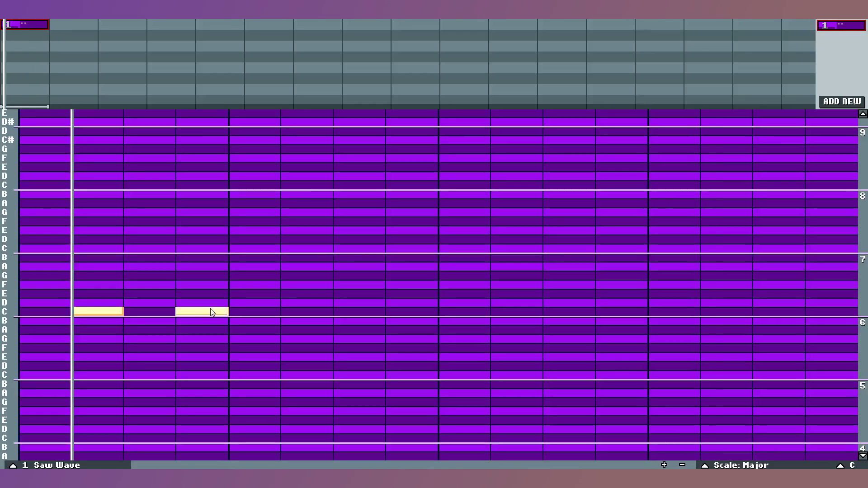
{"action": "left_click", "coordinate": [278, 304]}
{"action": "left_click", "coordinate": [311, 331]}
{"action": "left_click", "coordinate": [359, 321]}
{"action": "left_click", "coordinate": [410, 348]}
{"action": "left_click", "coordinate": [447, 338]}
{"action": "left_click", "coordinate": [568, 321]}
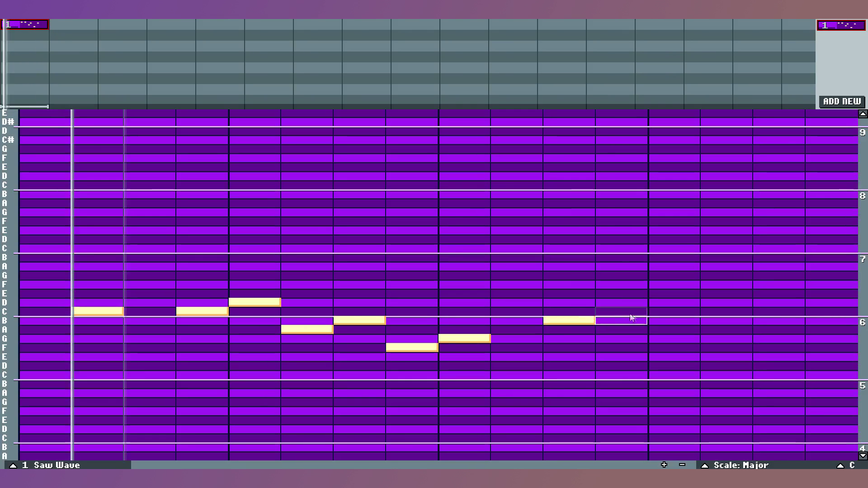
{"action": "left_click", "coordinate": [664, 303]}
{"action": "left_click", "coordinate": [776, 294]}
{"action": "left_click", "coordinate": [819, 294]}
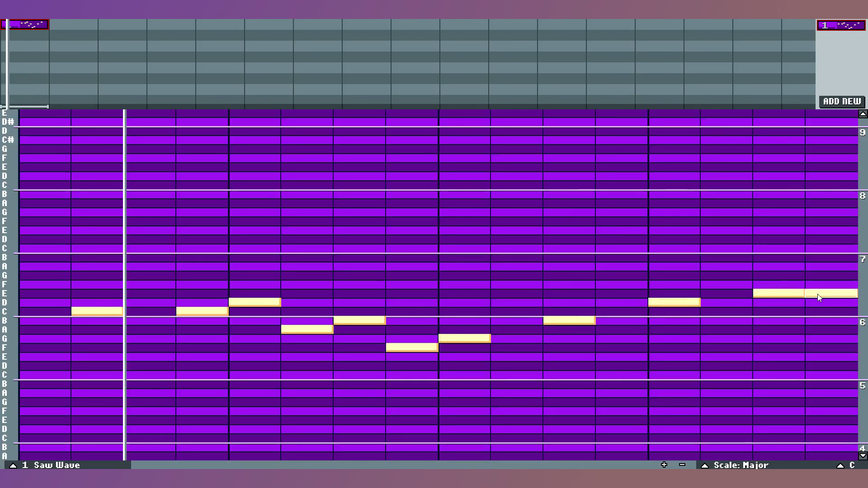
Add a higher line of notes B, A, E, D and G in columns two to six of the Saw Wave pattern
{"action": "left_click", "coordinate": [108, 258]}
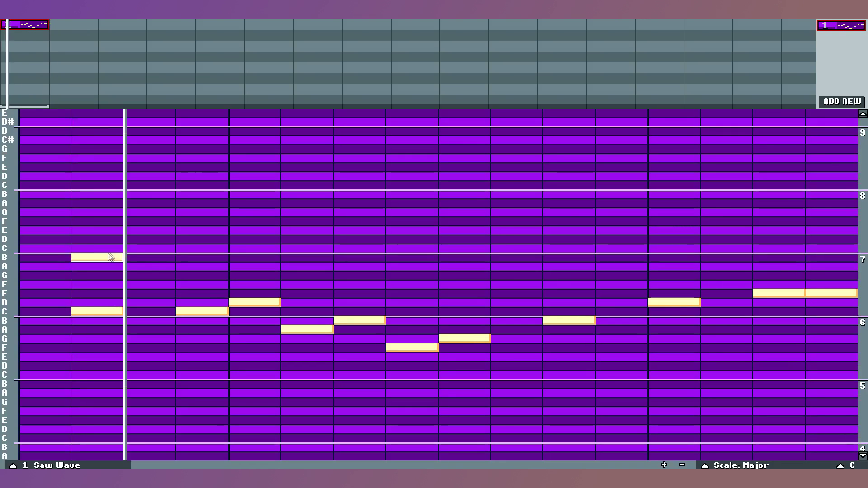
{"action": "left_click", "coordinate": [140, 266]}
{"action": "left_click", "coordinate": [202, 229]}
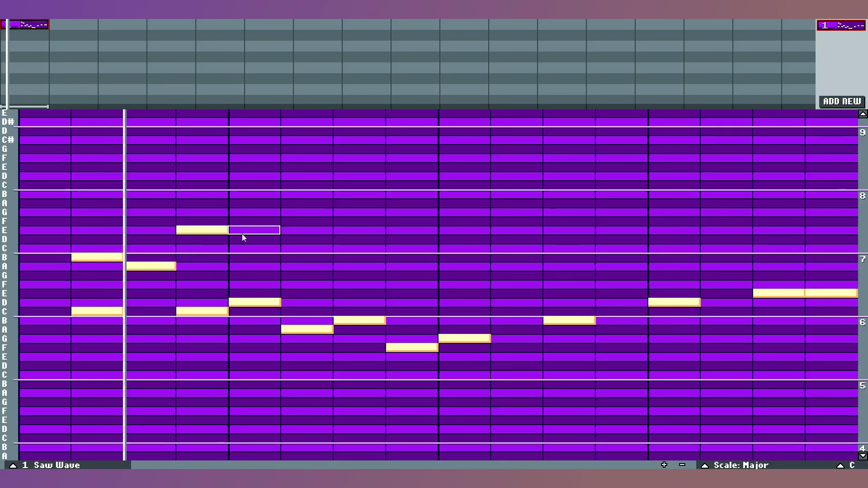
{"action": "left_click", "coordinate": [244, 239]}
{"action": "left_click", "coordinate": [309, 212]}
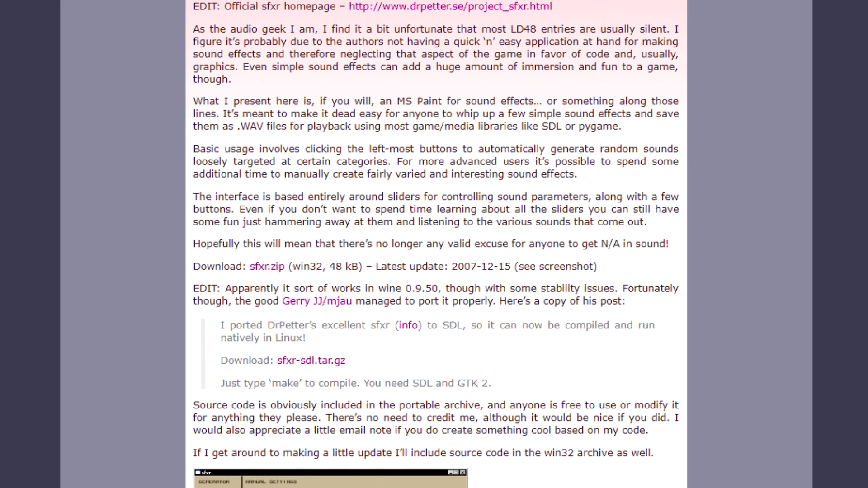
Switch to sfxr and generate several random Pickup/Coin sounds
{"action": "left_click", "coordinate": [244, 112]}
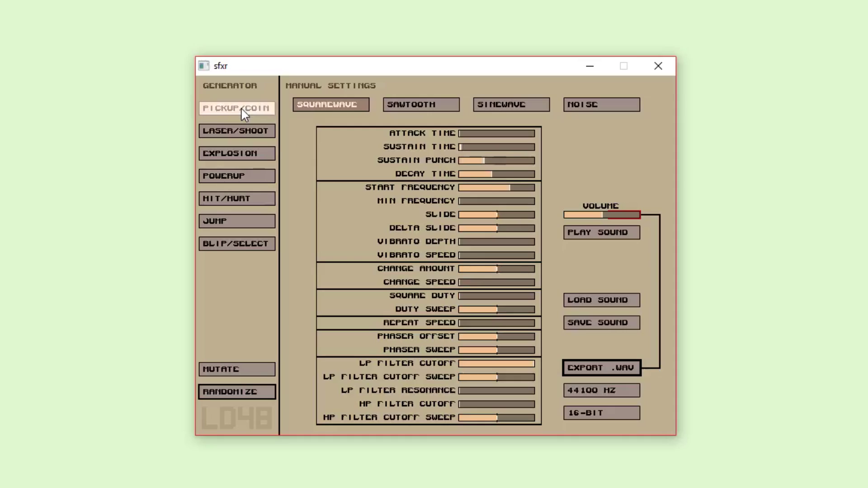
{"action": "left_click", "coordinate": [241, 109]}
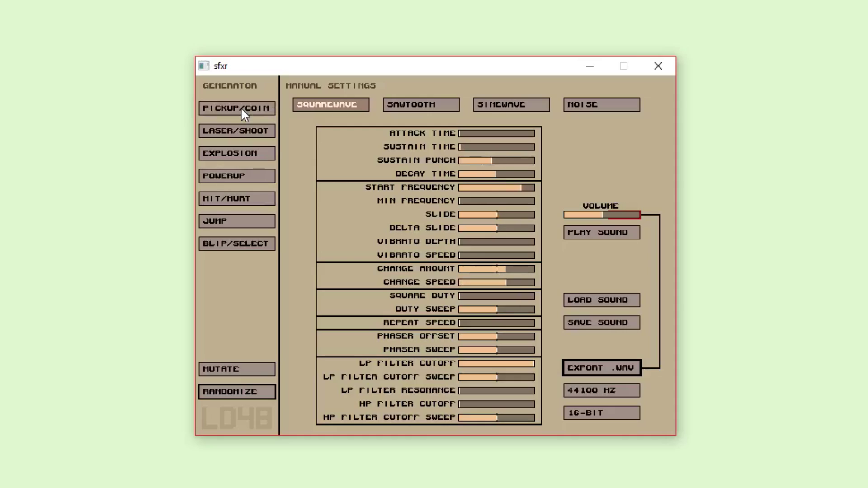
{"action": "left_click", "coordinate": [241, 109]}
{"action": "left_click", "coordinate": [241, 109]}
{"action": "left_click", "coordinate": [241, 109]}
Generate several Laser/Shoot sounds and an Explosion sound, and play the explosion back
{"action": "left_click", "coordinate": [231, 128]}
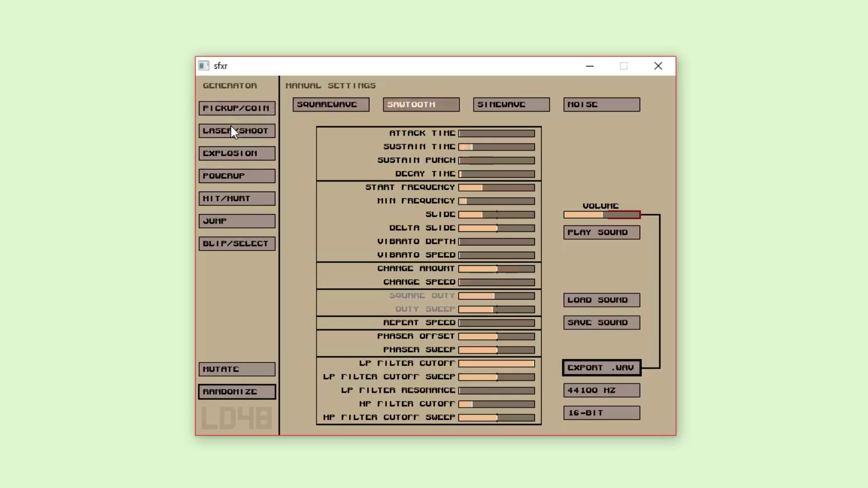
{"action": "left_click", "coordinate": [231, 128]}
{"action": "left_click", "coordinate": [232, 128]}
{"action": "left_click", "coordinate": [234, 153]}
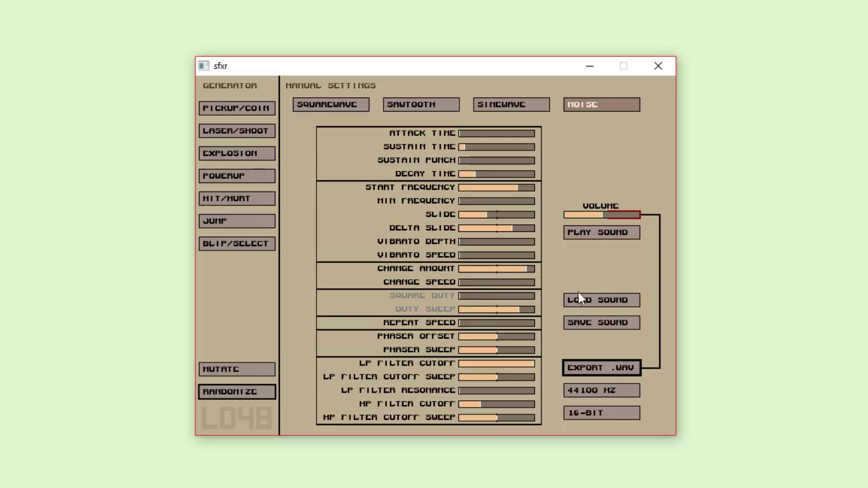
{"action": "left_click", "coordinate": [617, 232]}
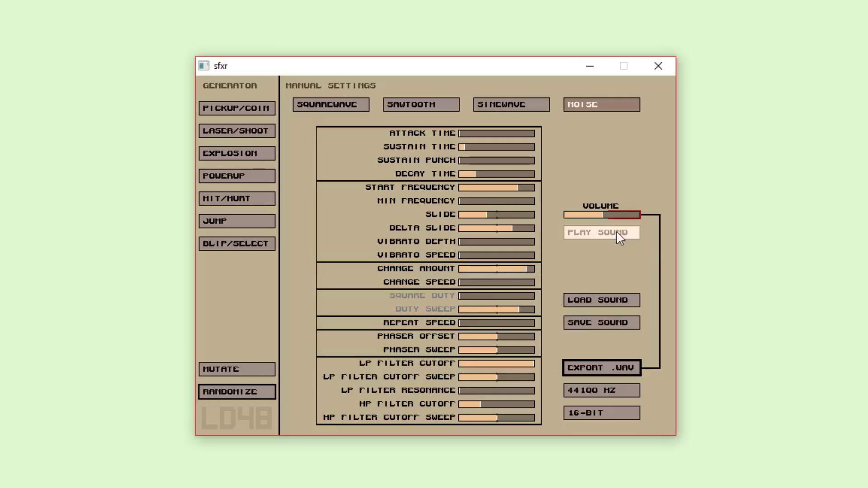
Generate a Jump sound, adjust its vibrato, and play the result
{"action": "left_click", "coordinate": [240, 222]}
{"action": "left_click_drag", "start_coordinate": [500, 254], "coordinate": [620, 259]}
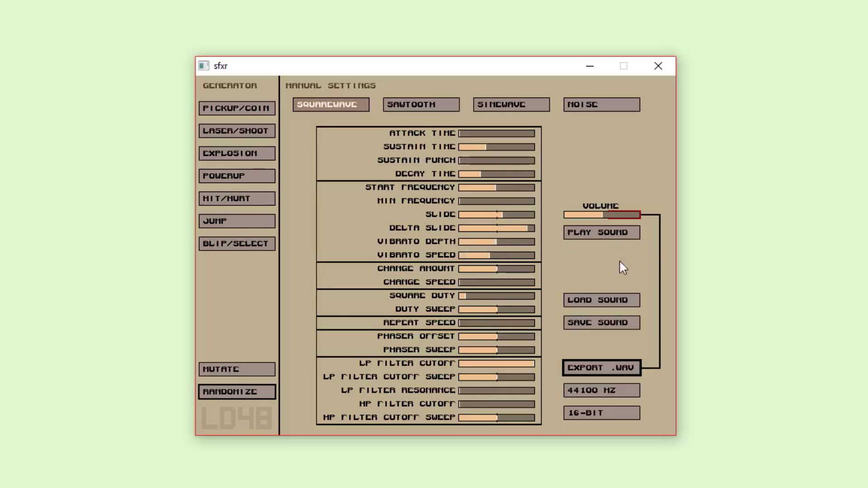
{"action": "left_click", "coordinate": [609, 230]}
{"action": "left_click", "coordinate": [609, 229]}
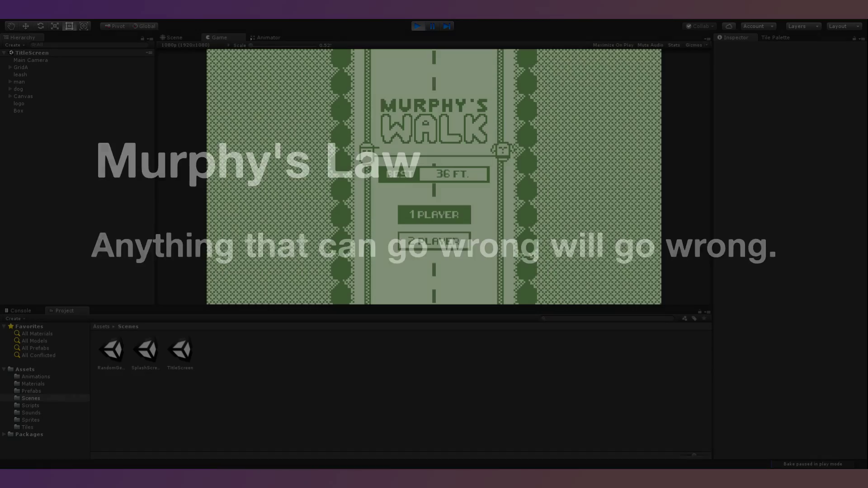
Start a one-player run of Murphy's Walk and switch between the Yes and No retry options
{"action": "key", "text": "Return"}
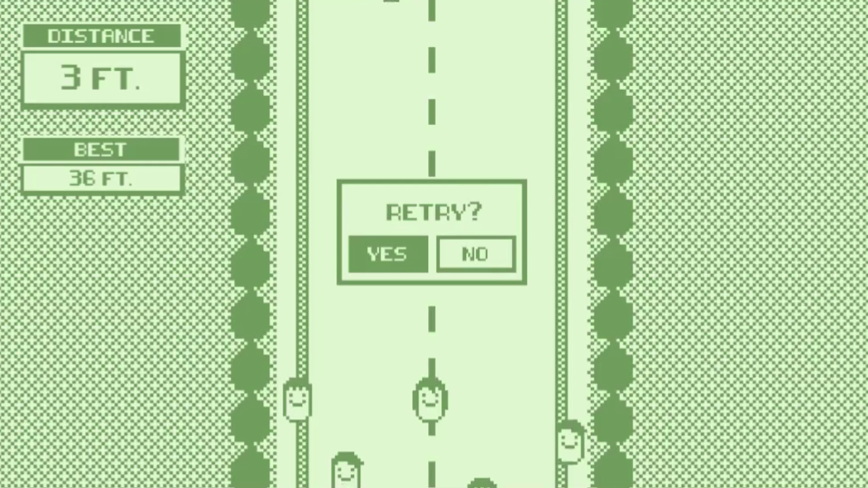
{"action": "key", "text": "Right"}
{"action": "key", "text": "Left"}
{"action": "key", "text": "Right"}
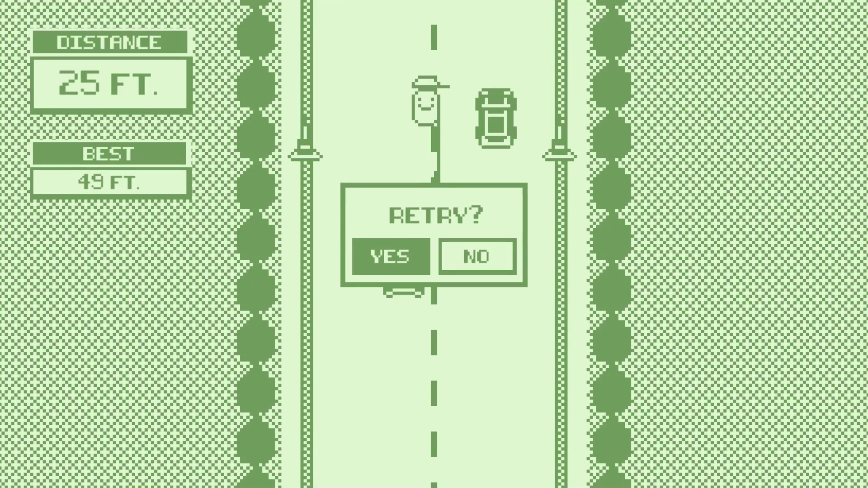
Retry the run and guide the man and the leashed dog through the gaps in the traffic cones
{"action": "key", "text": "Return"}
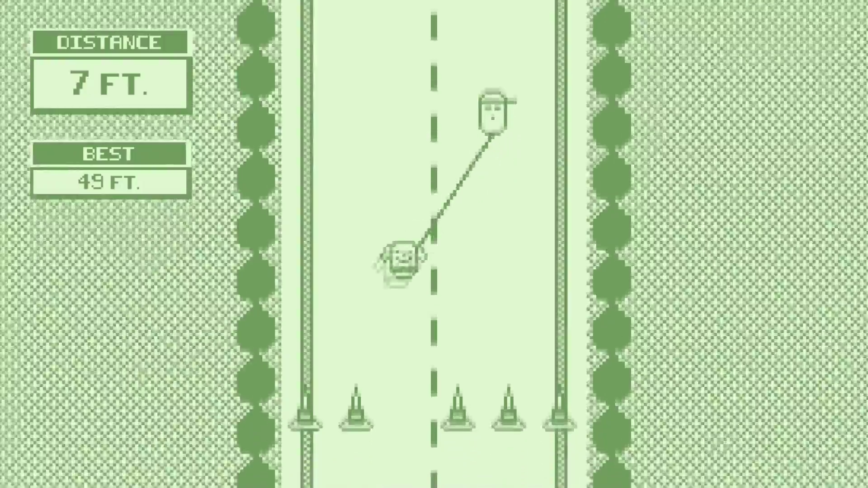
{"action": "key", "text": "space"}
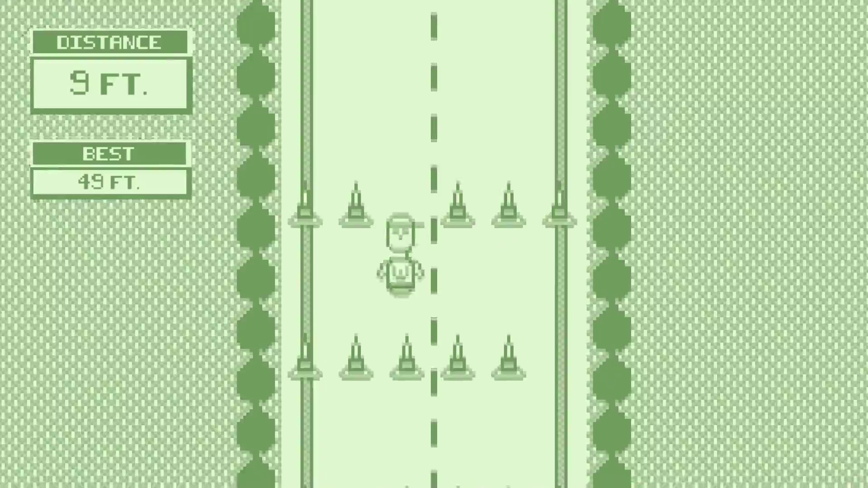
{"action": "key", "text": "space"}
{"action": "key", "text": "space"}
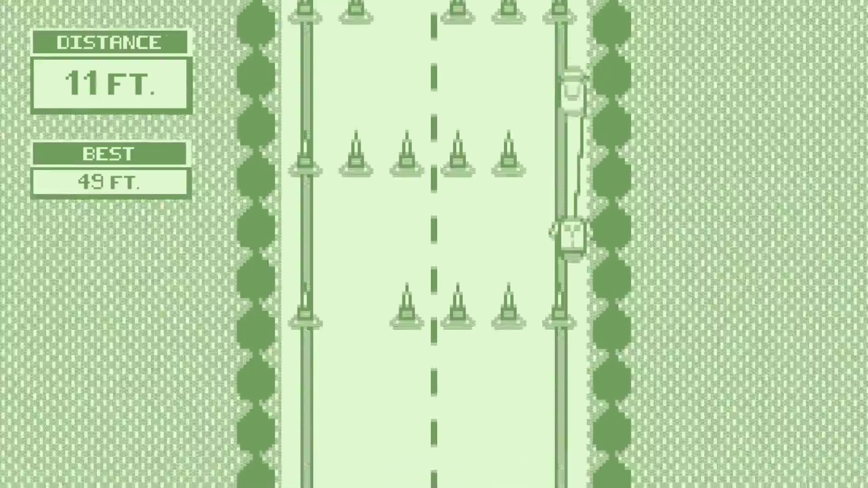